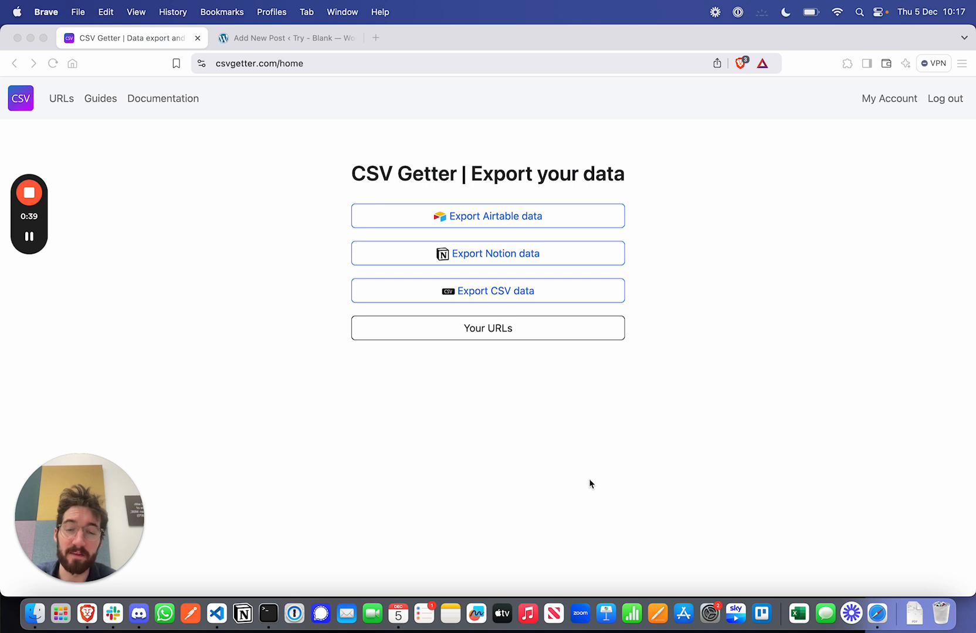
Step: Start a new CSV data export and upload country_full.csv from the demo folder, overwriting the existing copy
left_click(496, 292)
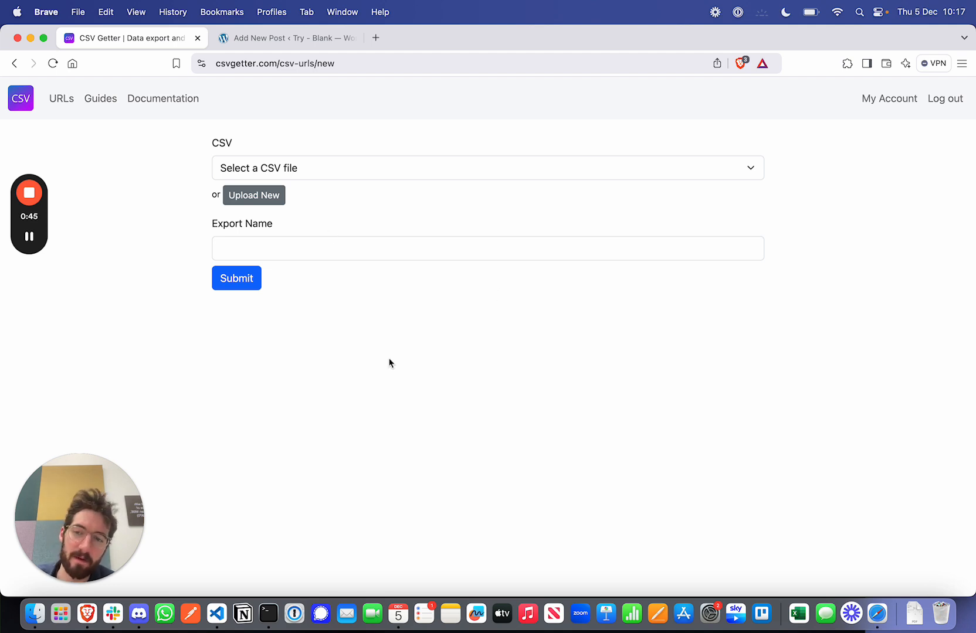
left_click(253, 199)
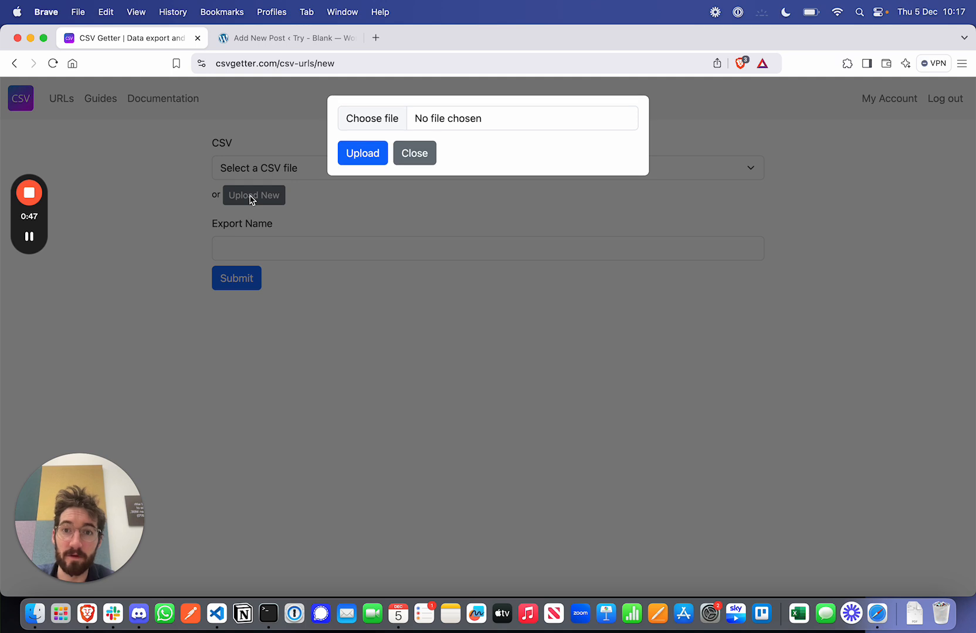
left_click(370, 120)
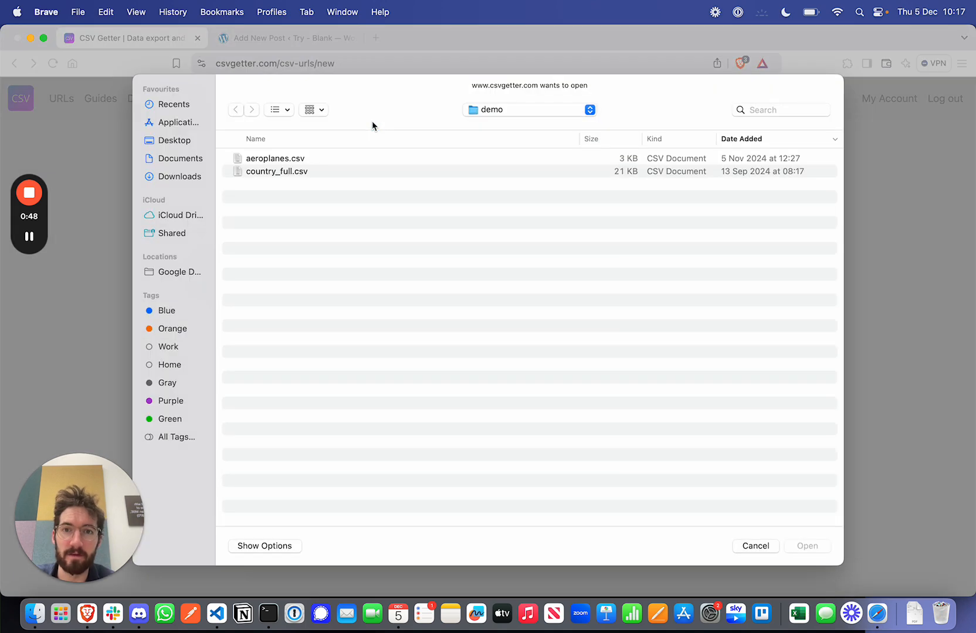
double_click(289, 172)
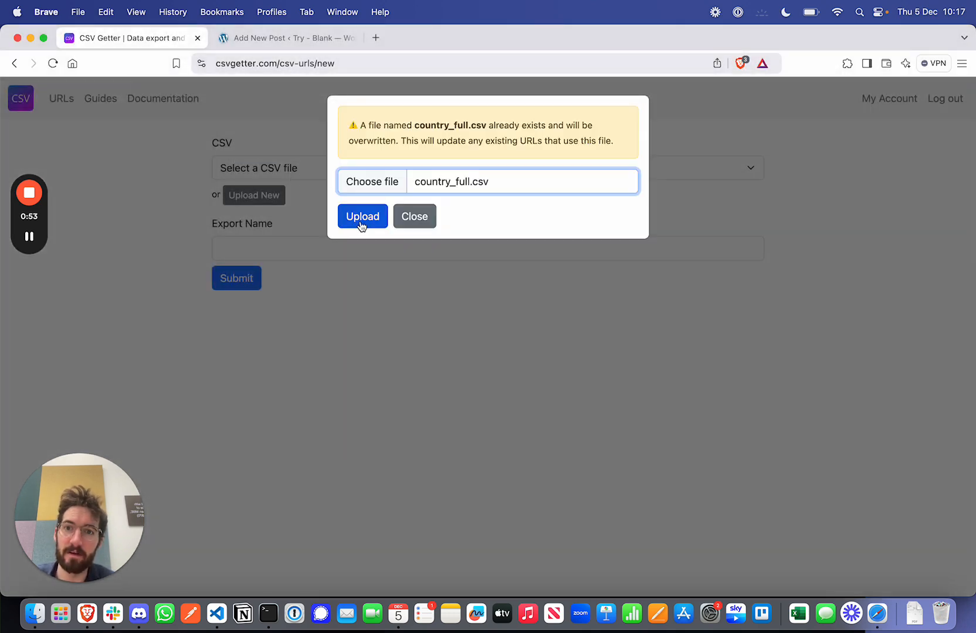
left_click(362, 223)
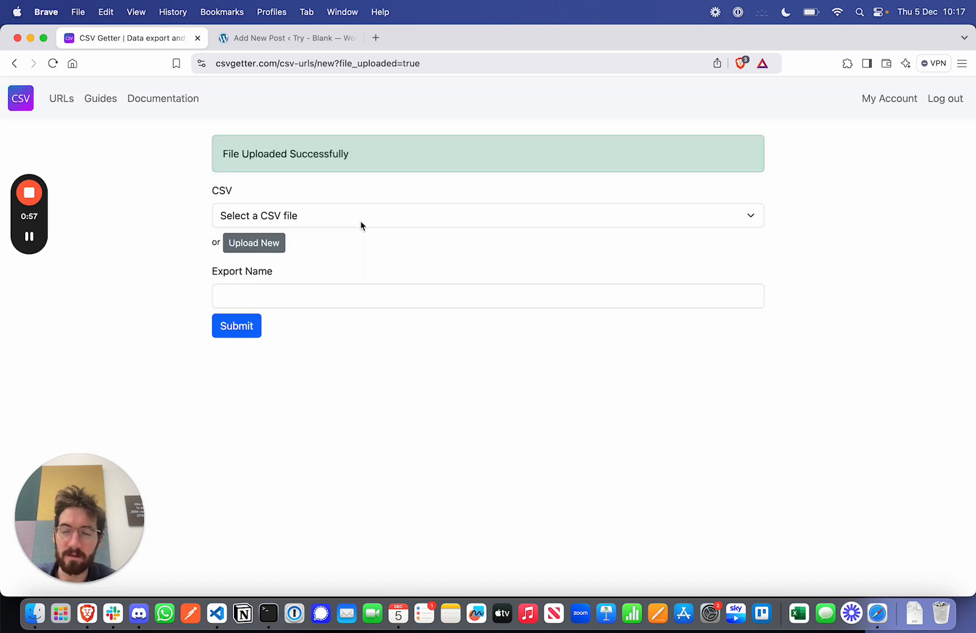
Step: Select country_full as the export's CSV file and place the cursor in the export name
left_click(360, 220)
left_click(268, 271)
left_click(263, 297)
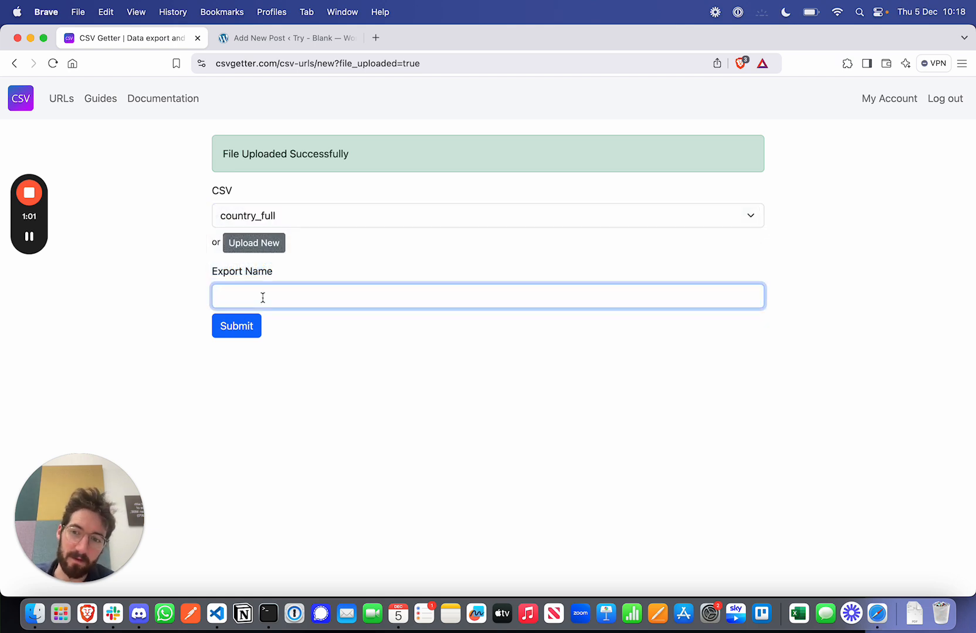
Step: Switch to Excel to examine the rows and columns of the country_full file, and return to CSV Getter in the browser
left_click(33, 243)
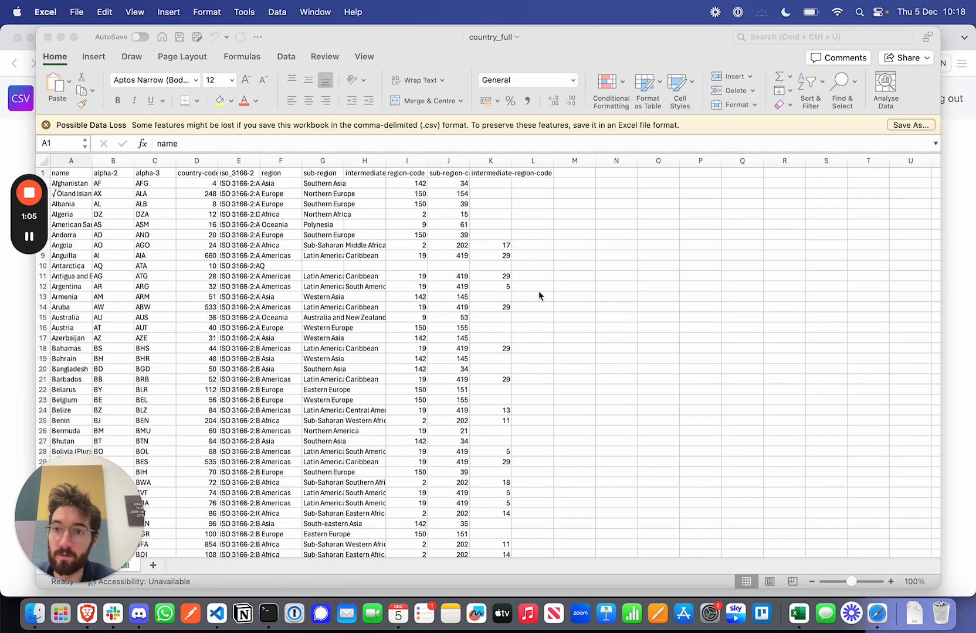
scroll(538, 291, "down", 2)
scroll(538, 292, "up", 2)
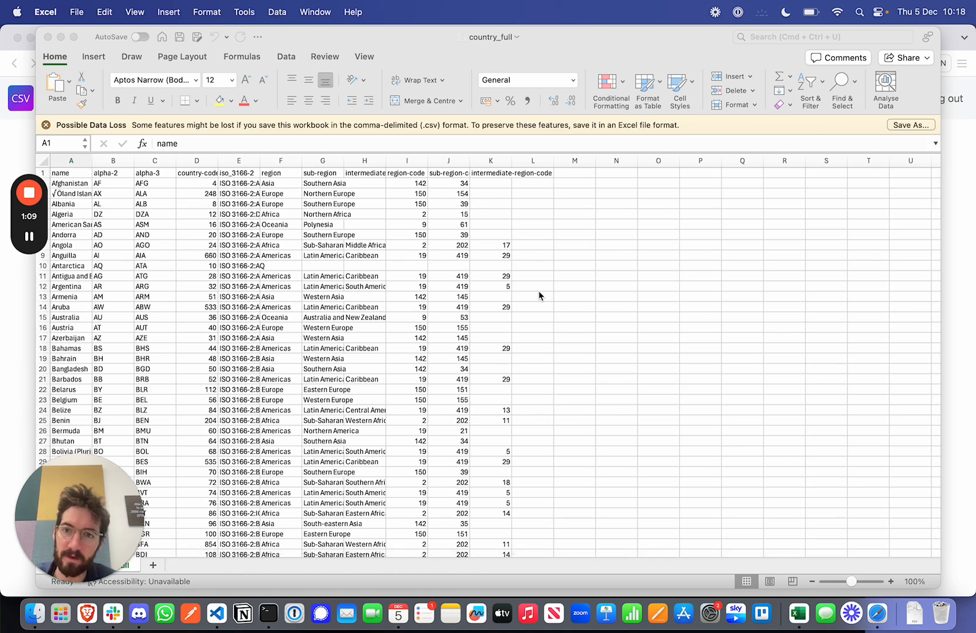
scroll(538, 291, "down", 5)
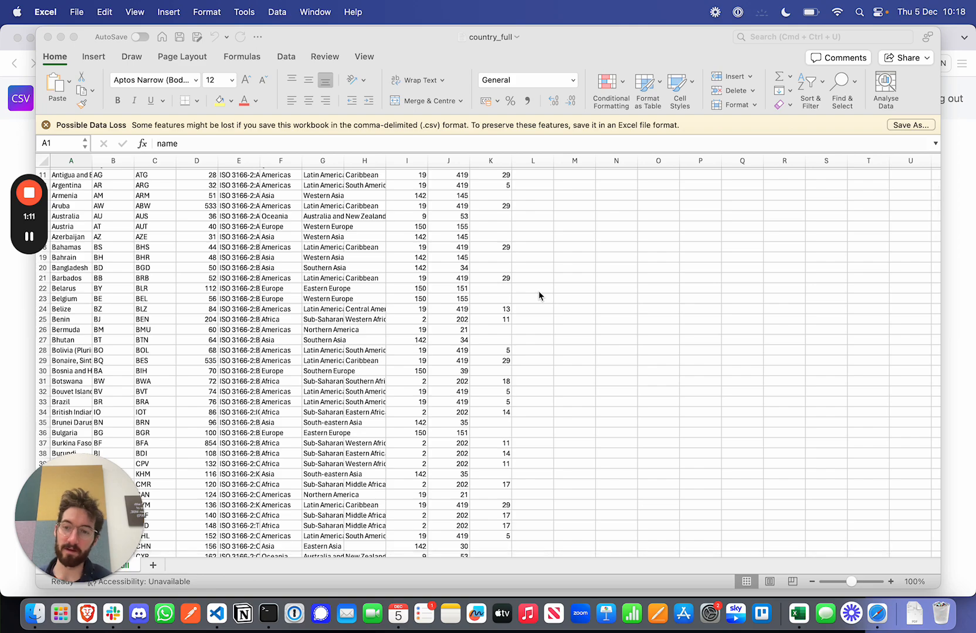
scroll(538, 292, "down", 20)
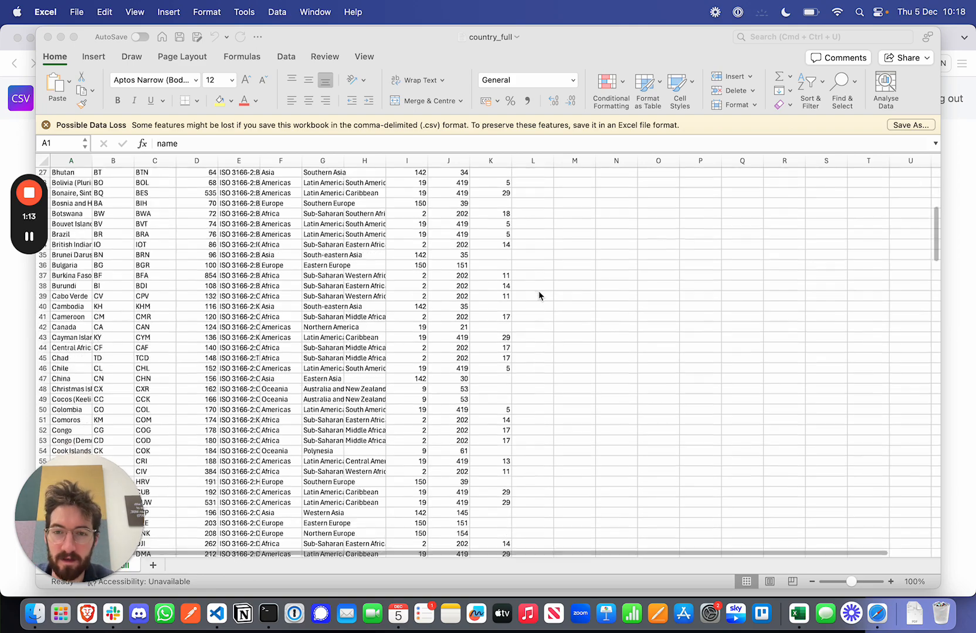
scroll(538, 291, "up", 20)
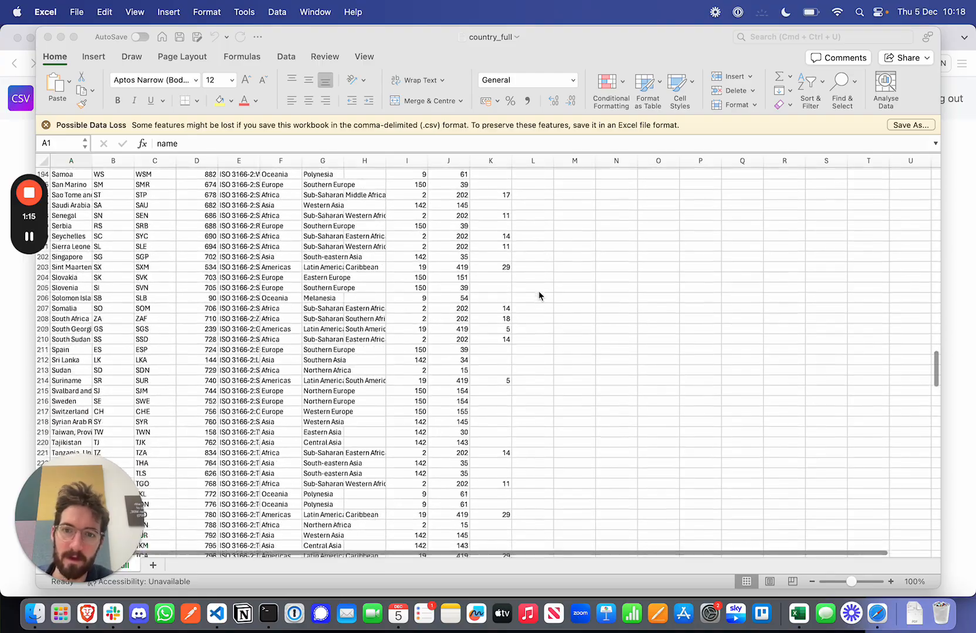
scroll(488, 363, "down", 1)
left_click(24, 348)
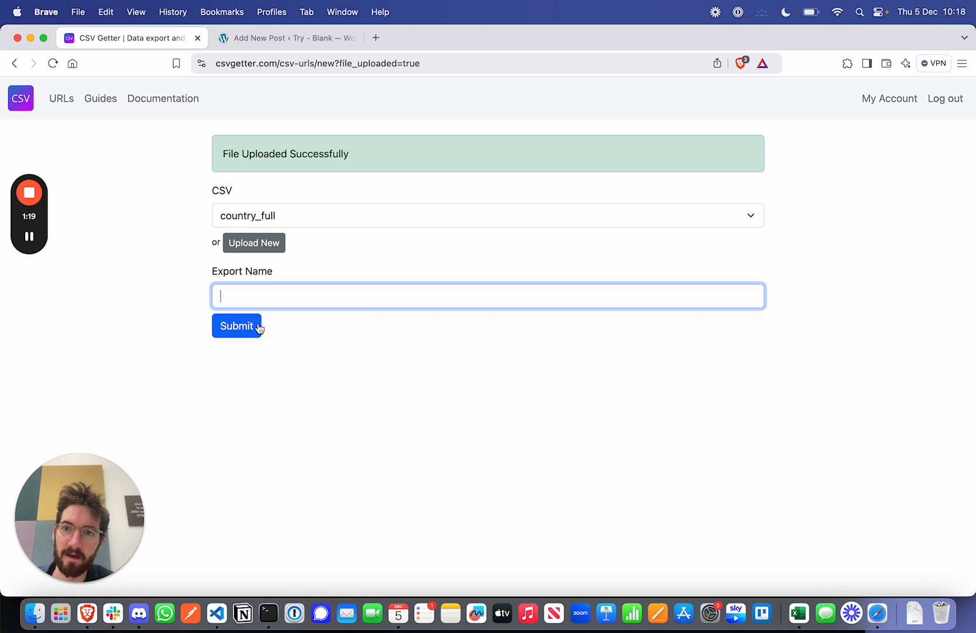
Step: Name the export "Exchange Rates" and submit it
type("Excha")
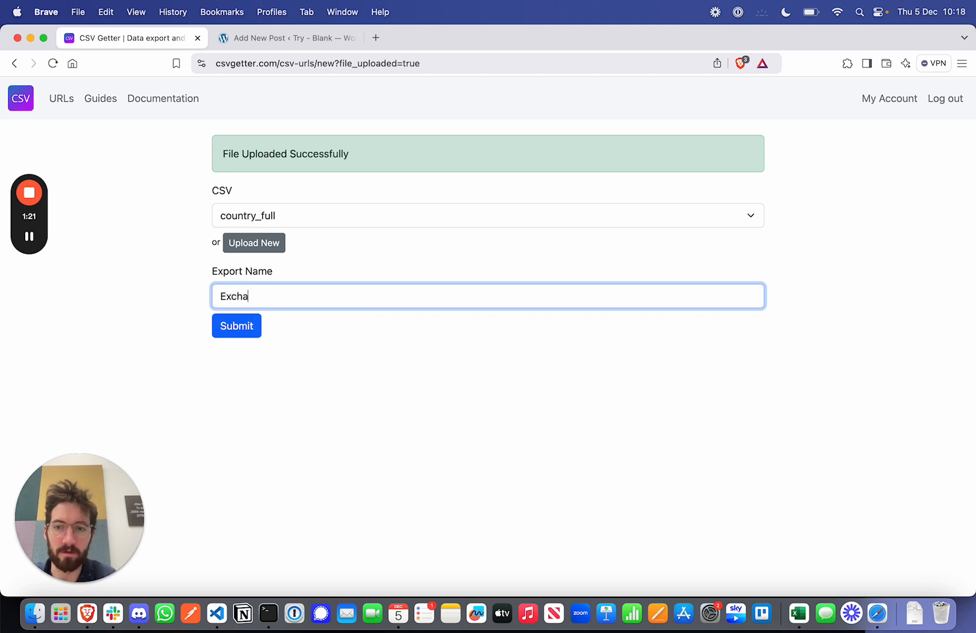
type("nge Rates")
left_click(236, 330)
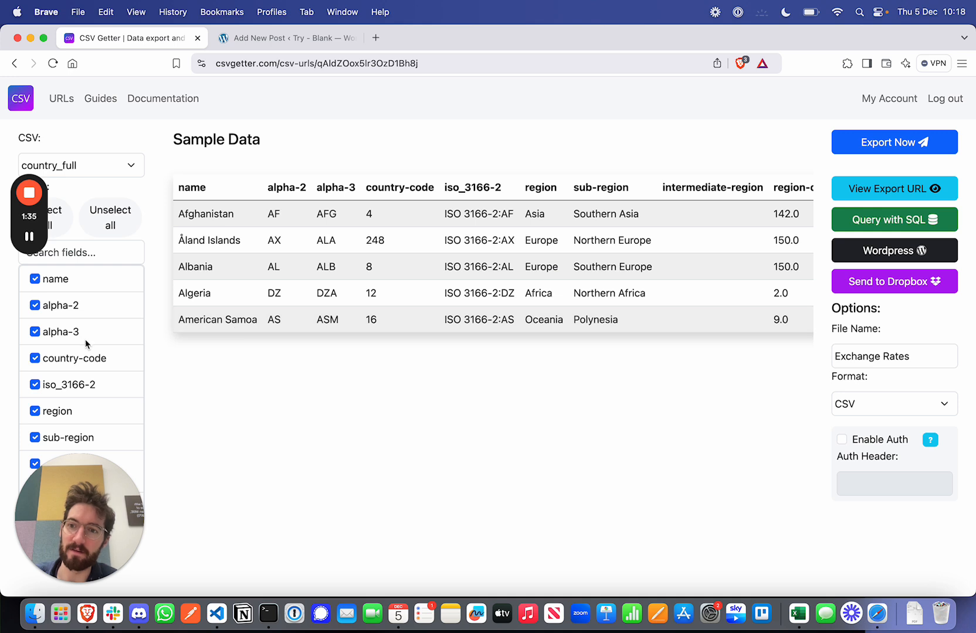
Step: Examine the export's list of selectable fields and all columns of its sample data
scroll(85, 346, "down", 2)
left_click_drag(68, 539, 717, 534)
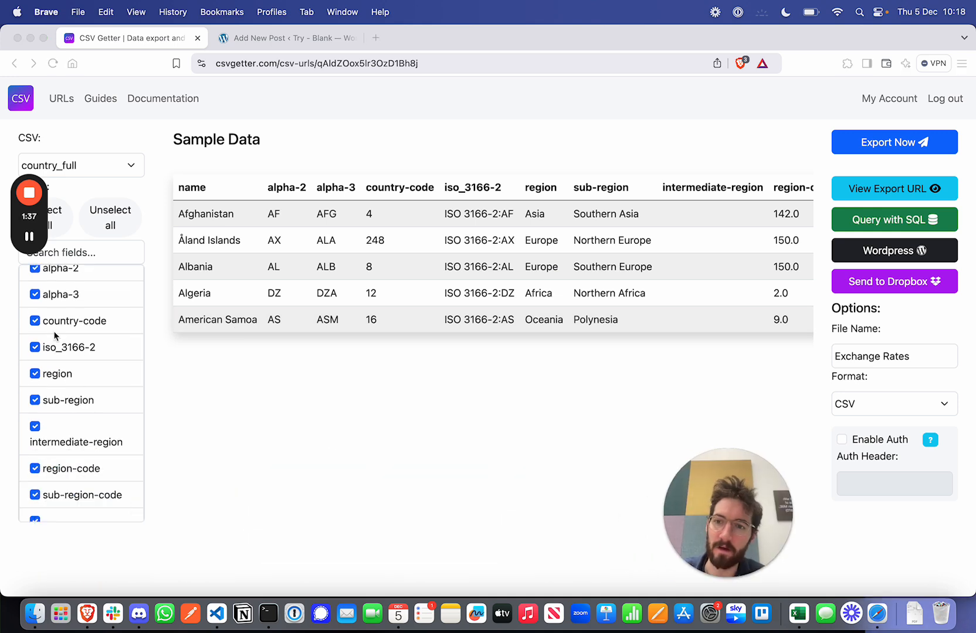
scroll(88, 380, "up", 1)
scroll(87, 381, "down", 2)
scroll(87, 381, "up", 3)
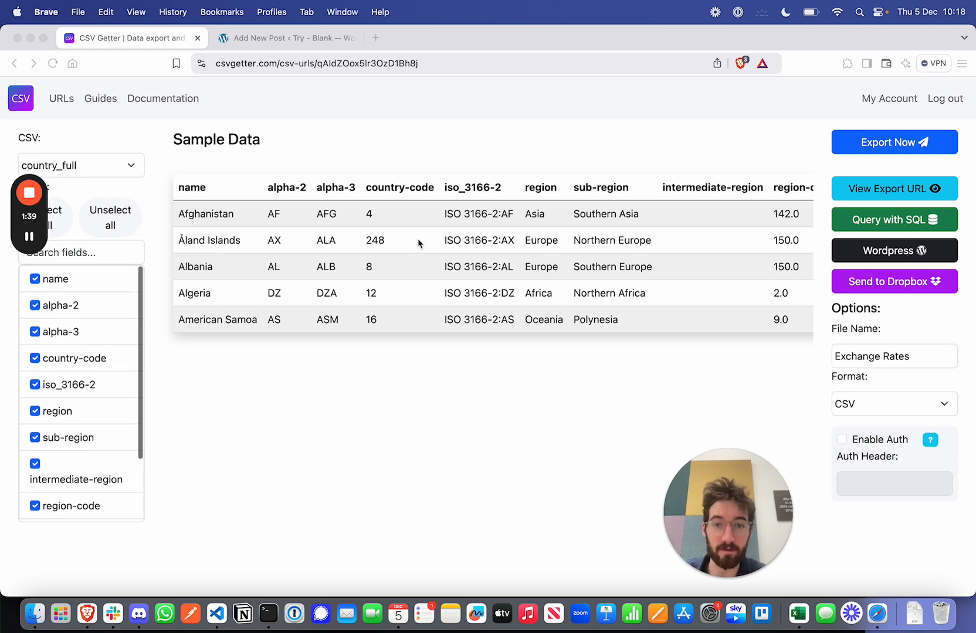
scroll(638, 283, "right", 5)
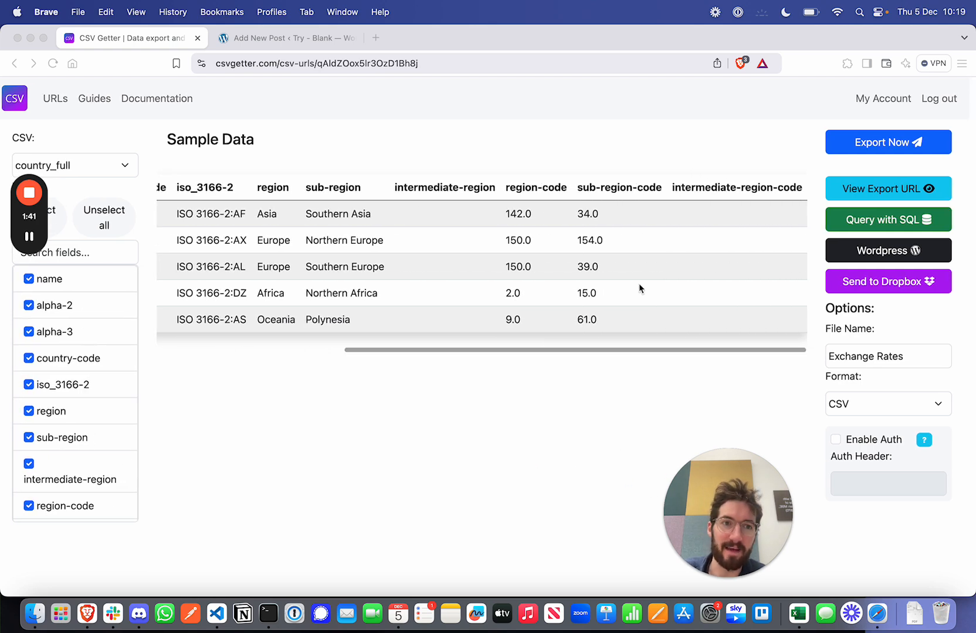
scroll(427, 274, "left", 5)
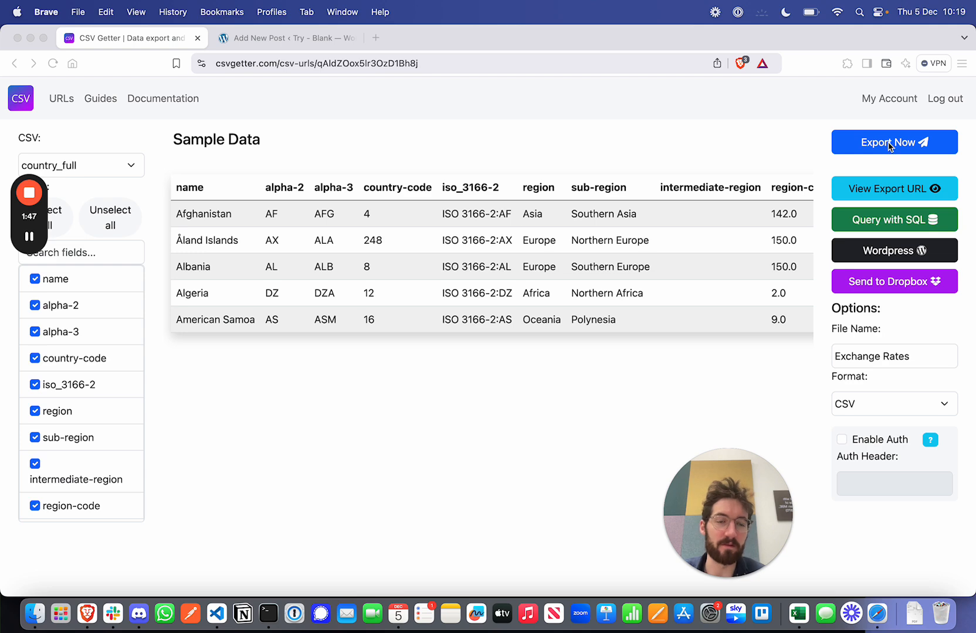
Step: View the export URL of the Exchange Rates export and close it
left_click(885, 188)
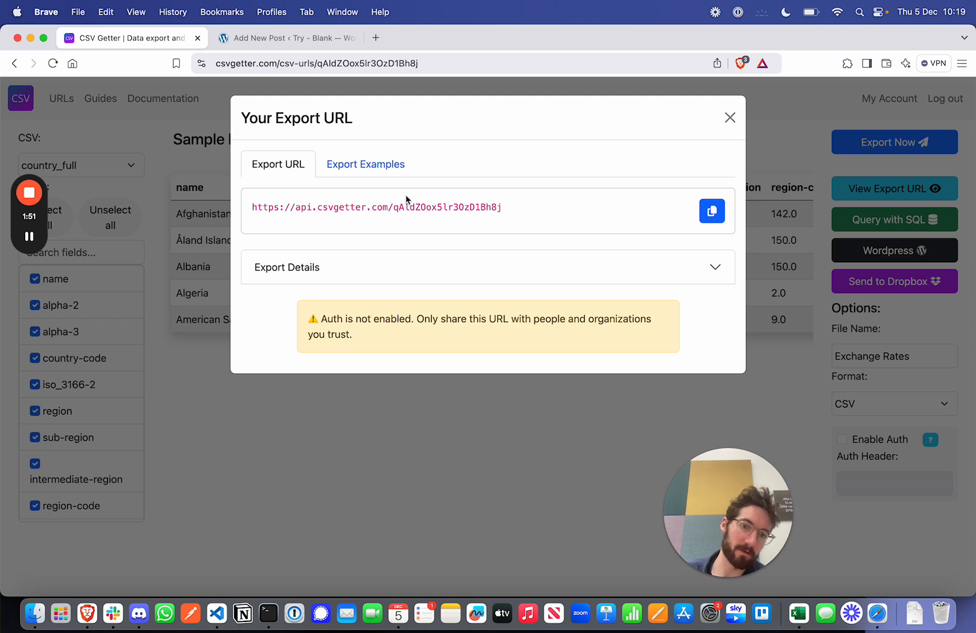
left_click(732, 118)
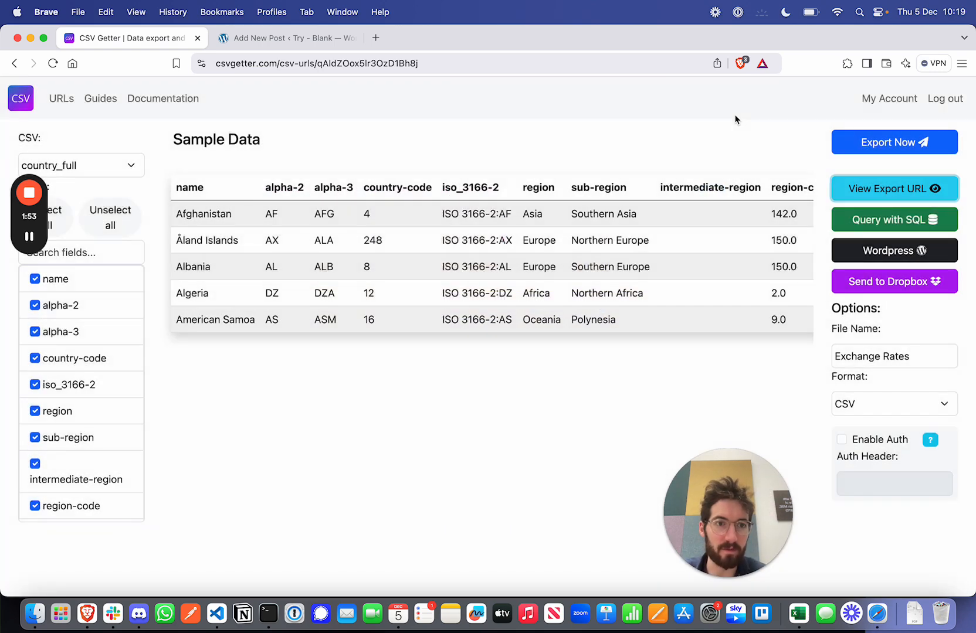
Step: Inspect the SQL query view with the default SELECT * FROM csvgetter; results, copy the query URL and close the view
left_click(886, 225)
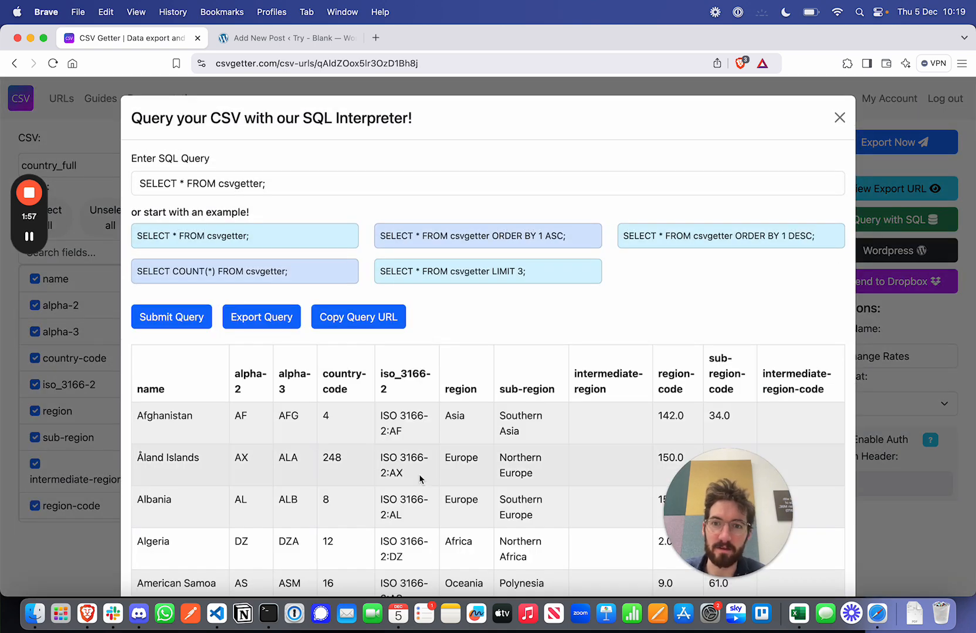
scroll(419, 474, "down", 5)
scroll(419, 475, "up", 5)
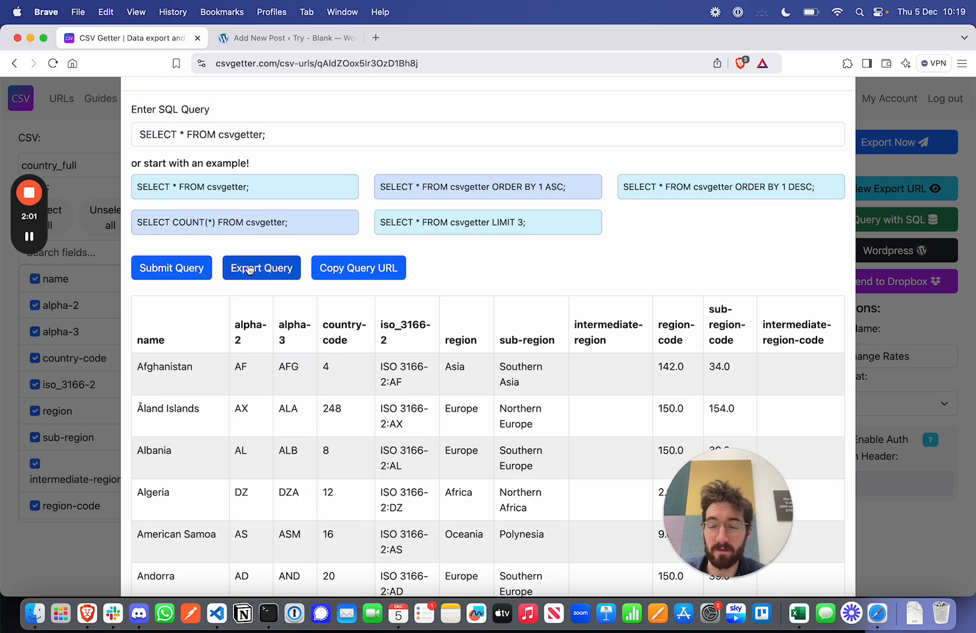
left_click(353, 274)
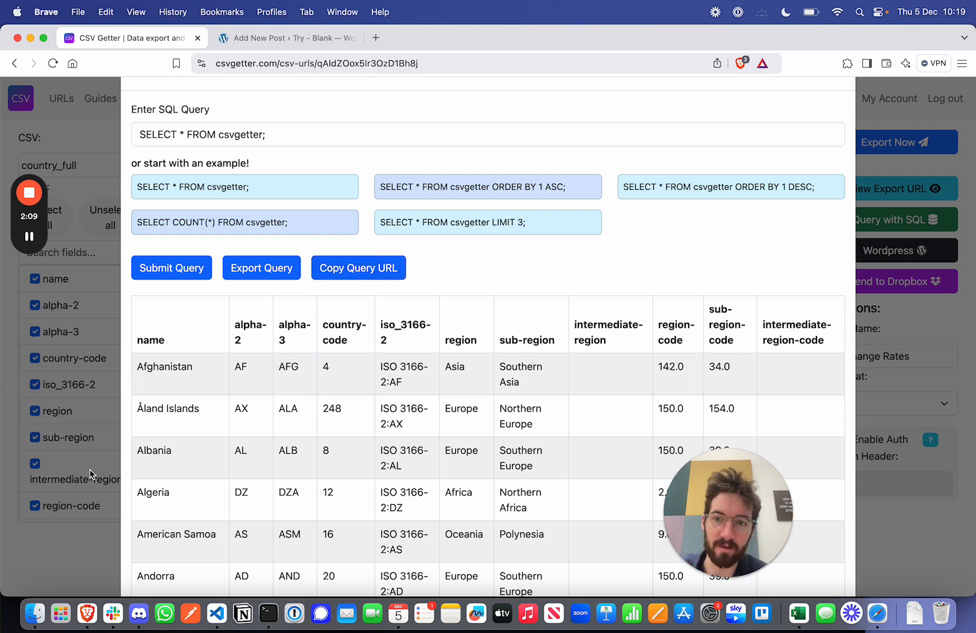
scroll(683, 279, "up", 2)
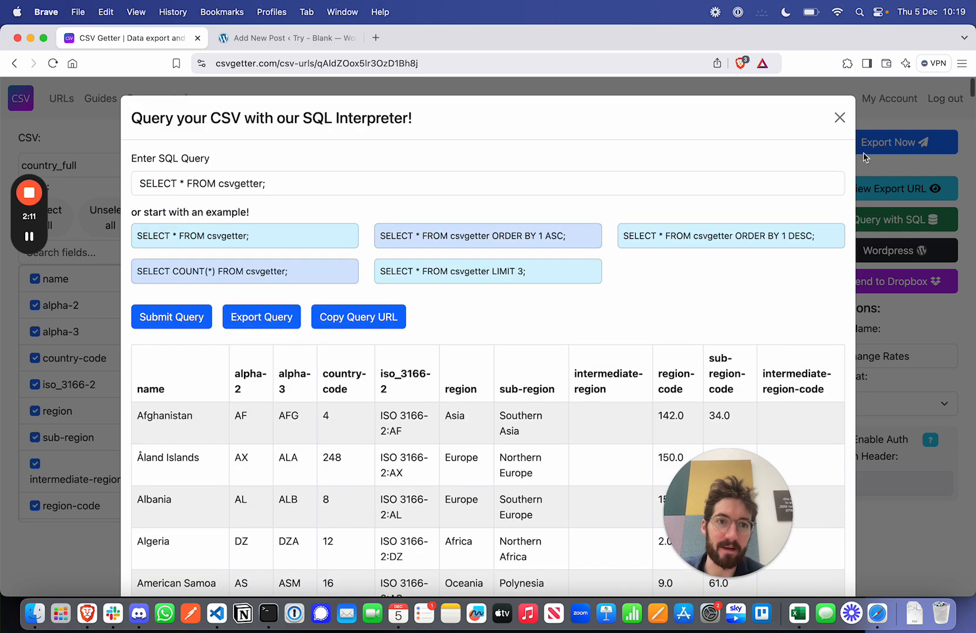
left_click(839, 119)
Step: Open the WordPress embed code of the export and review the Cards Embed code
left_click(884, 255)
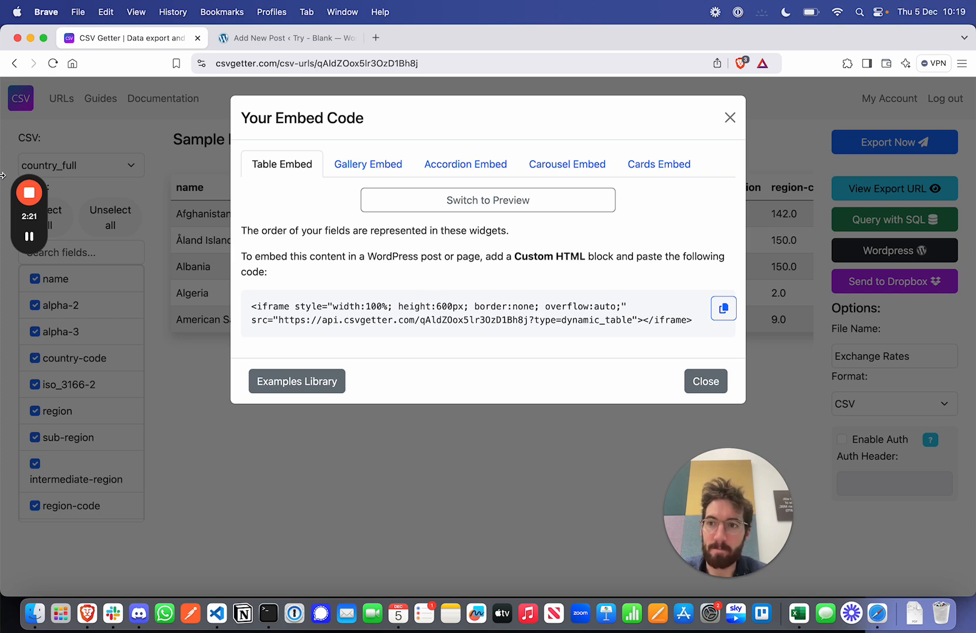
left_click(33, 239)
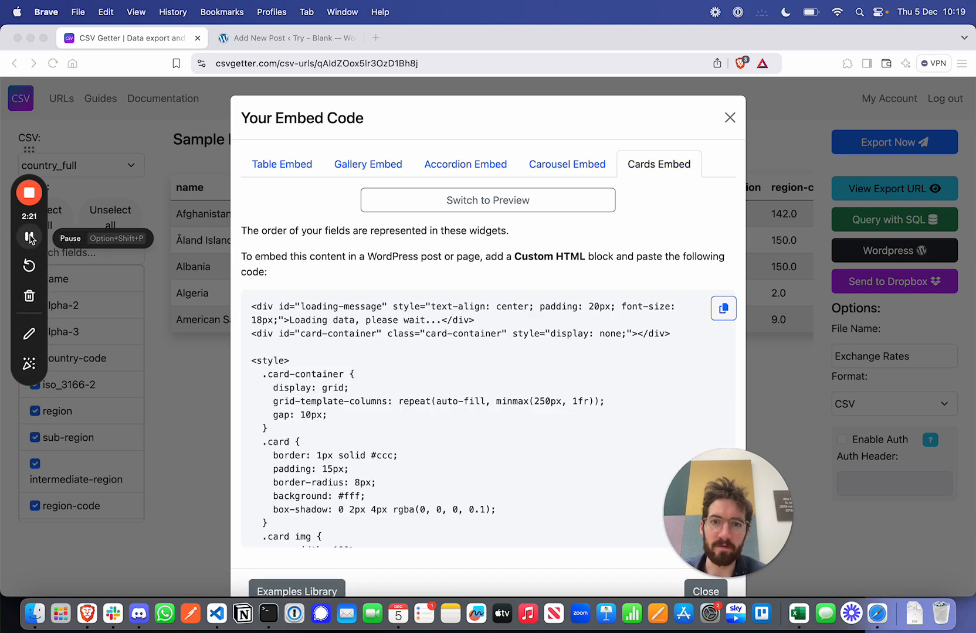
scroll(484, 414, "down", 3)
scroll(484, 414, "up", 3)
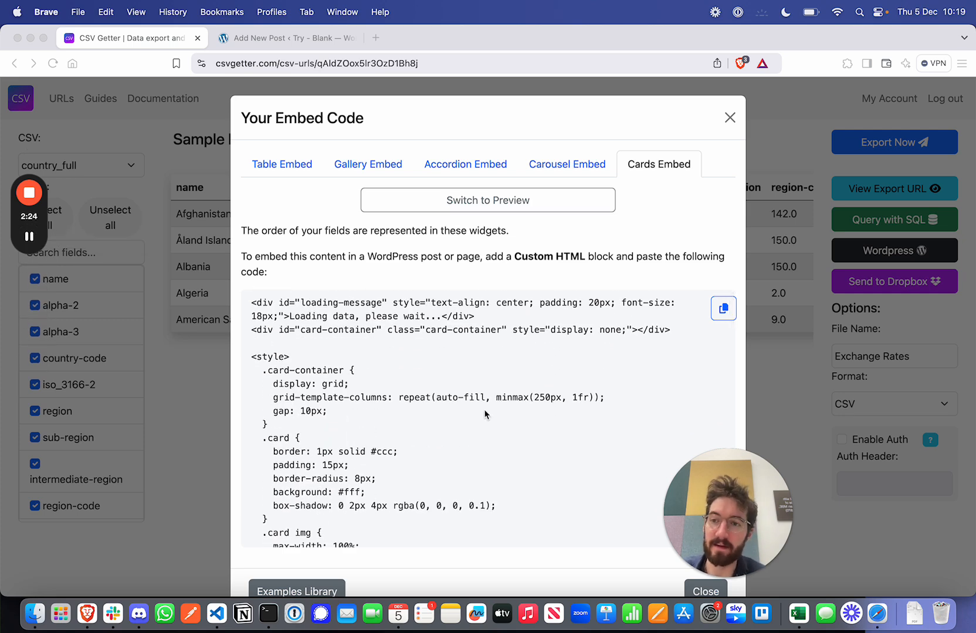
scroll(484, 414, "down", 5)
scroll(484, 413, "up", 1)
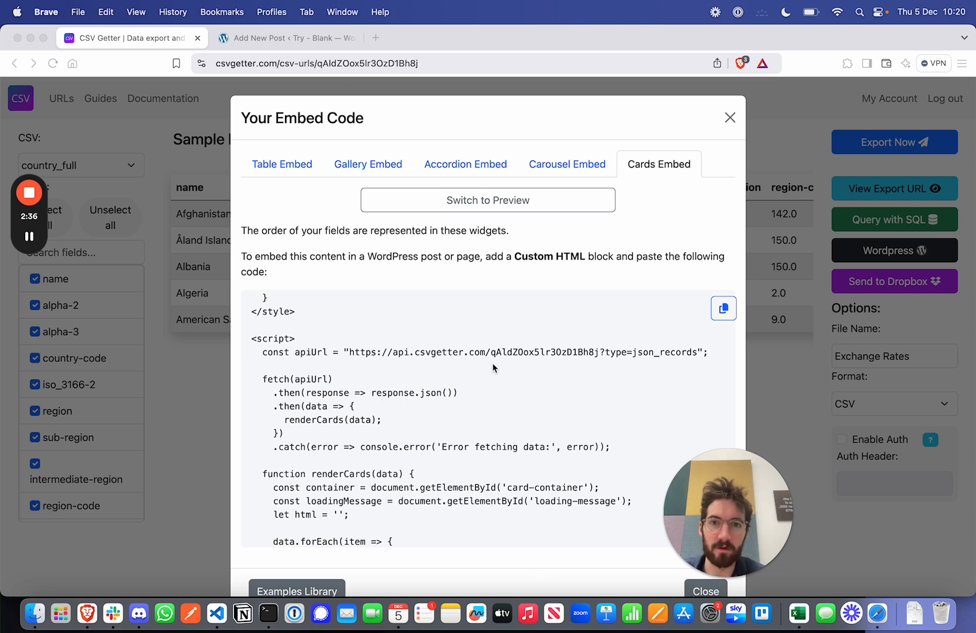
scroll(491, 363, "up", 10)
scroll(492, 365, "down", 15)
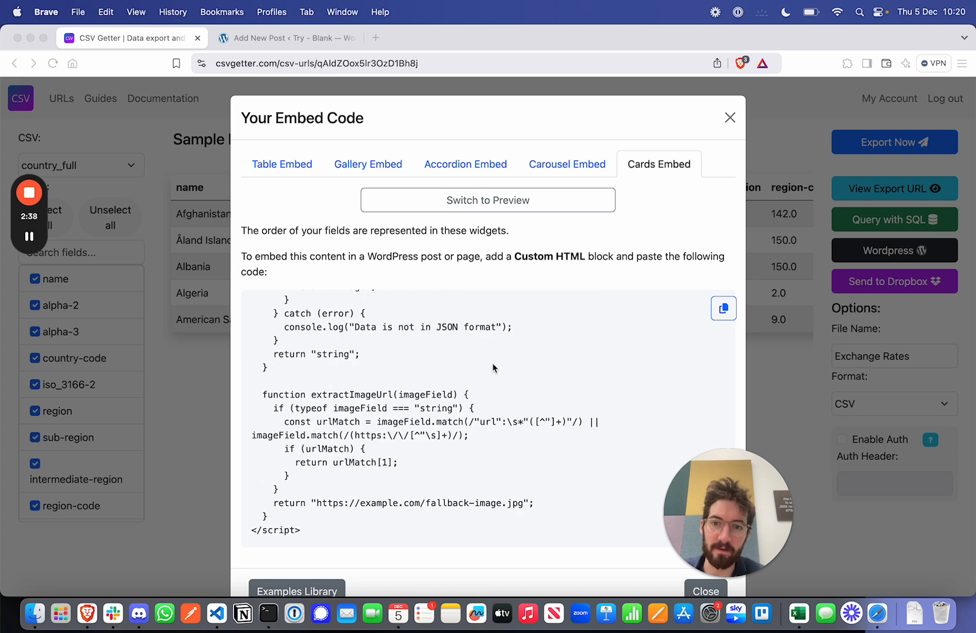
scroll(494, 340, "up", 8)
Step: Preview the Cards Embed and look through the country cards
left_click(458, 202)
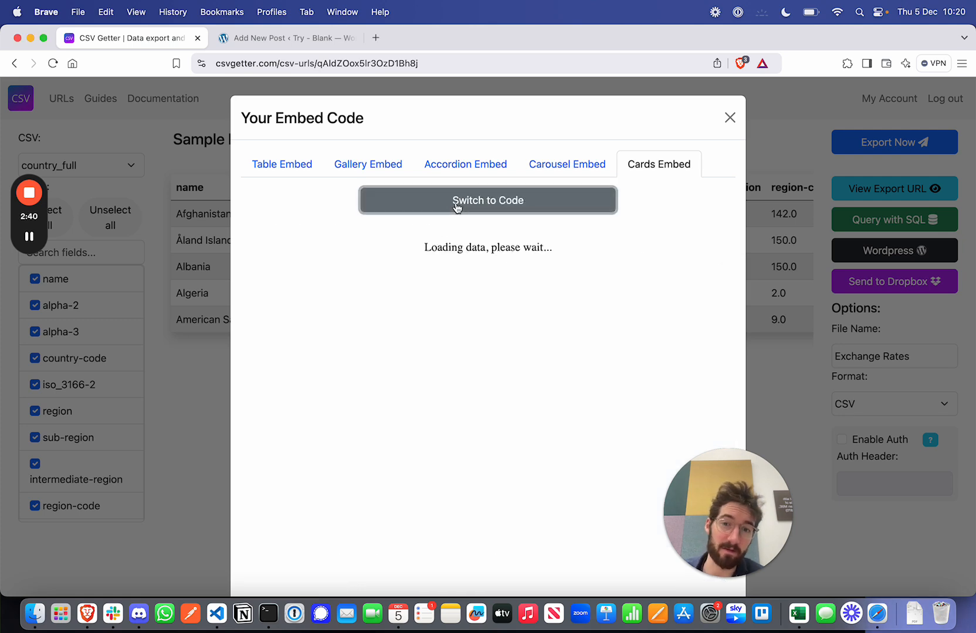
scroll(457, 396, "down", 1)
scroll(457, 396, "up", 1)
scroll(457, 396, "down", 5)
scroll(458, 396, "down", 5)
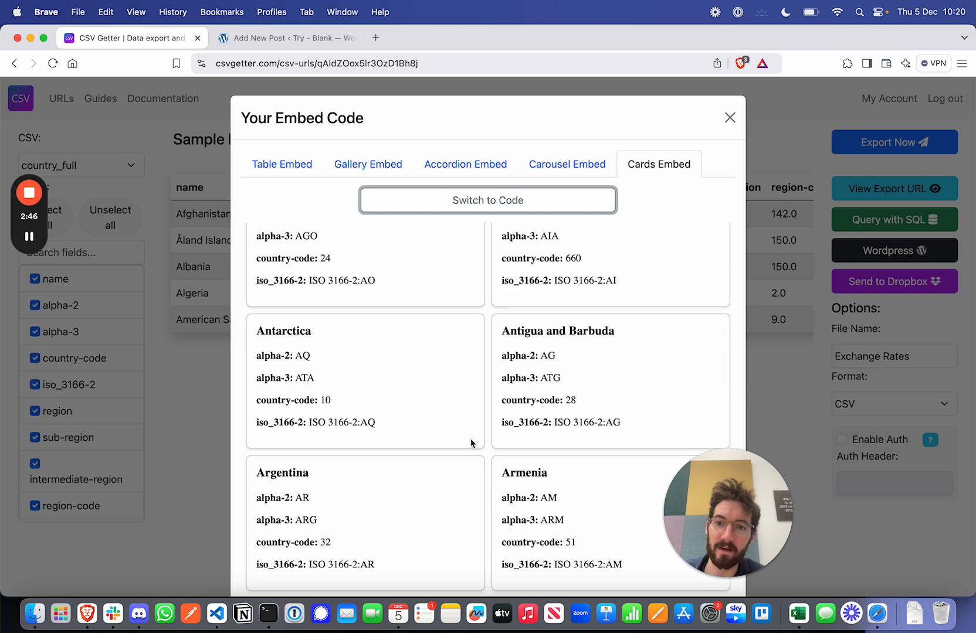
scroll(514, 413, "down", 4)
scroll(514, 413, "down", 5)
scroll(513, 413, "up", 15)
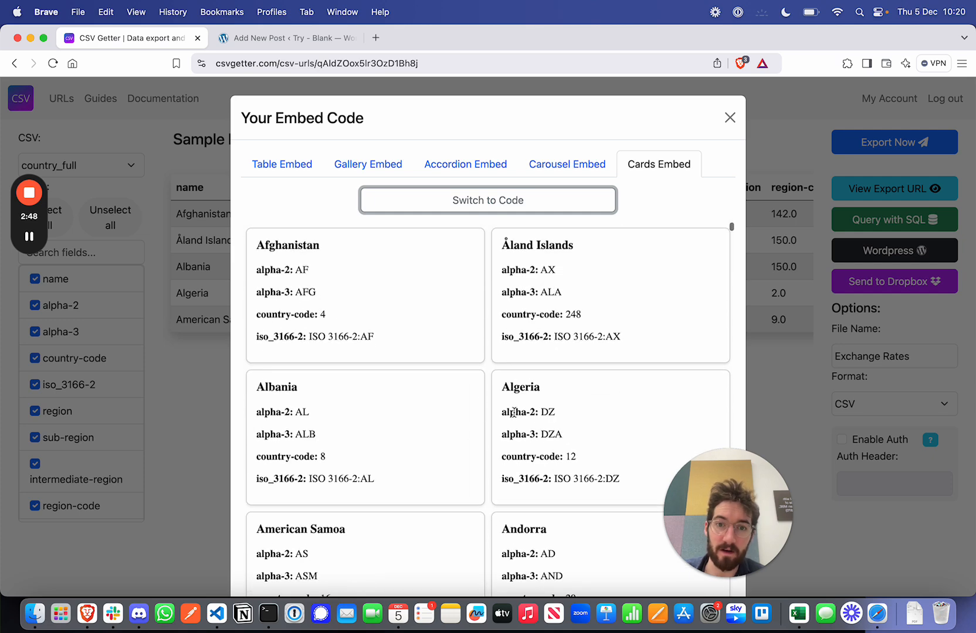
Step: Return from the preview to the Cards Embed code and copy it
left_click(448, 198)
left_click(723, 308)
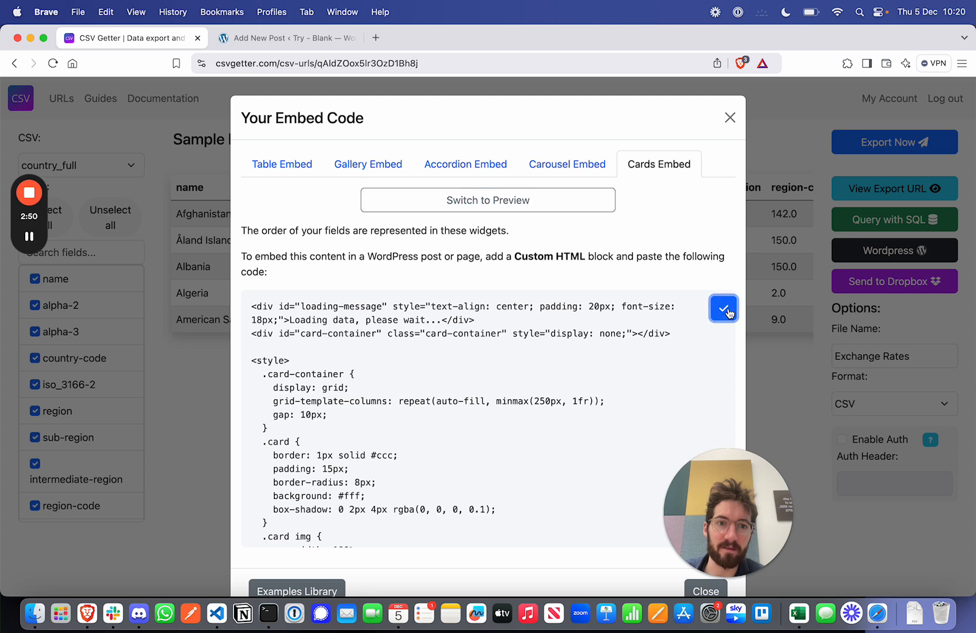
Step: Switch to the new WordPress post and insert a Custom HTML block in its body
left_click(320, 38)
left_click(240, 269)
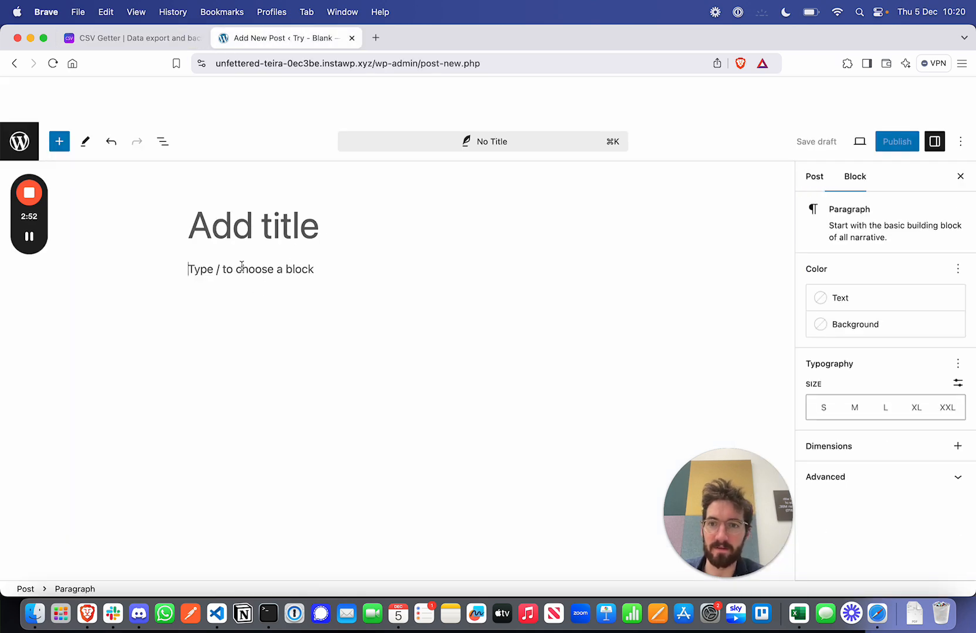
type("/cus")
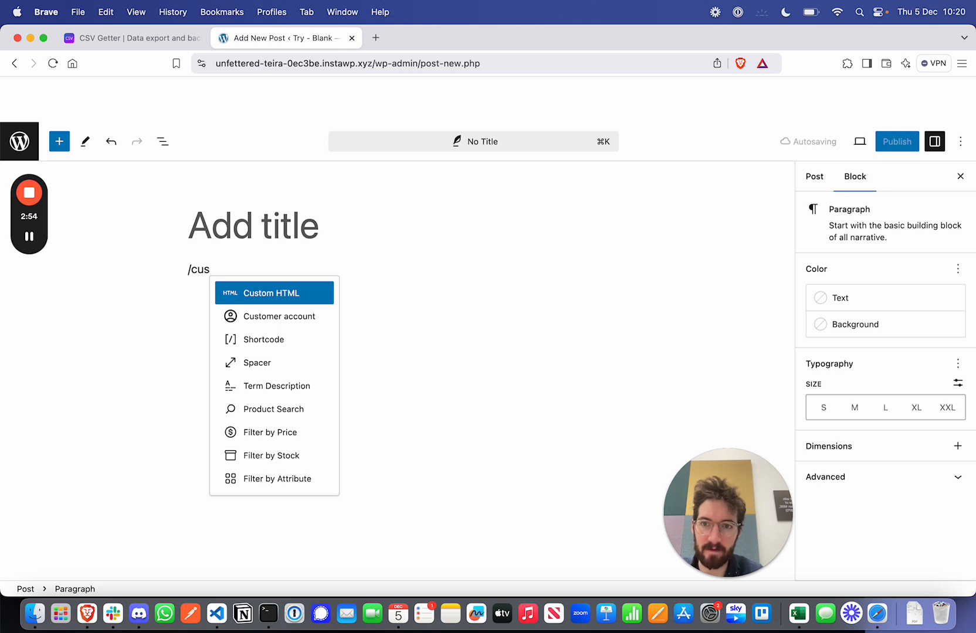
left_click(255, 304)
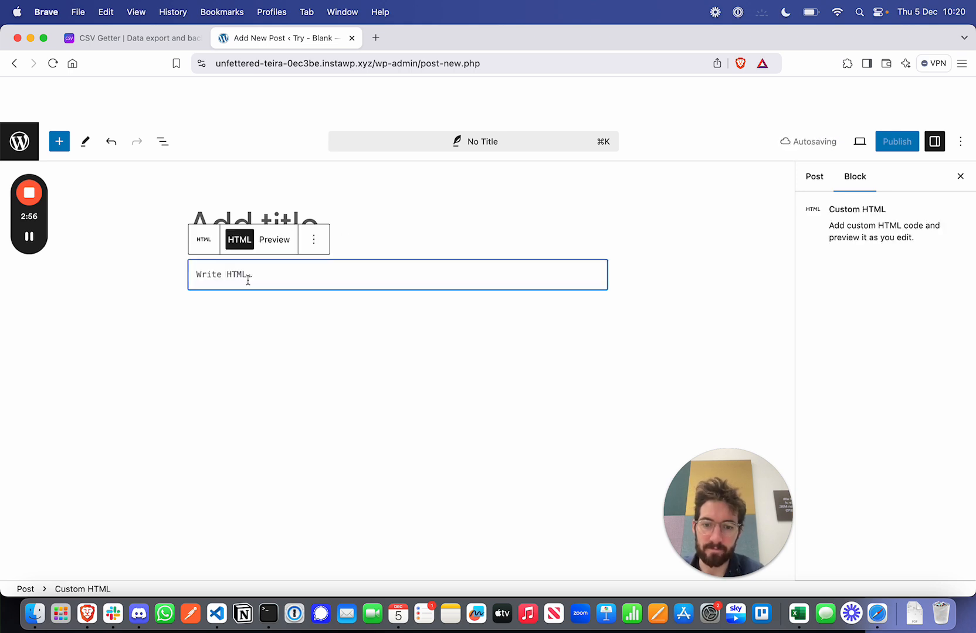
Step: Paste the copied Cards Embed code into the post's Custom HTML block and preview the country cards
key("super+v")
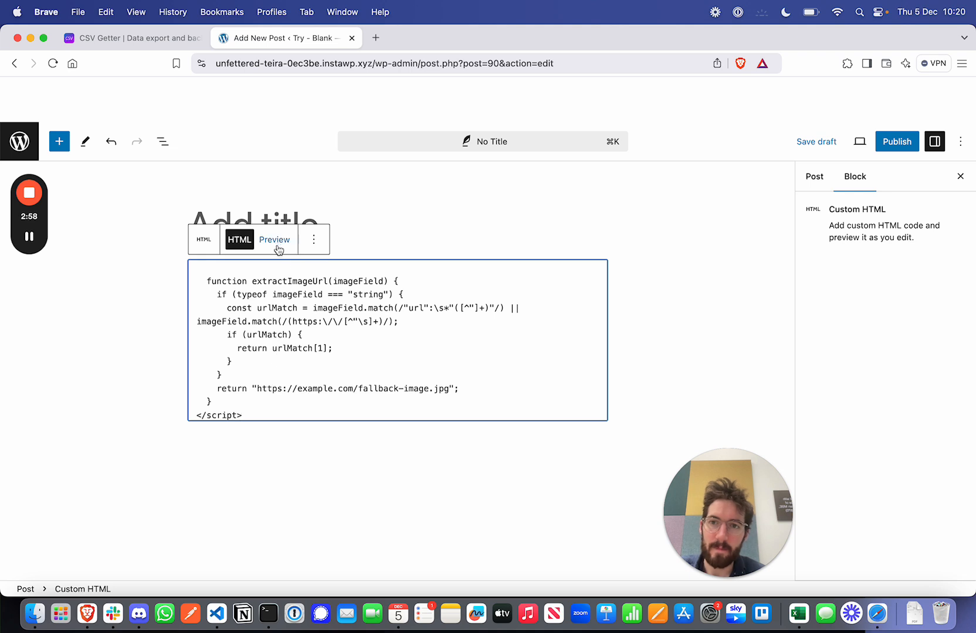
left_click(276, 240)
scroll(520, 432, "down", 5)
scroll(520, 432, "down", 8)
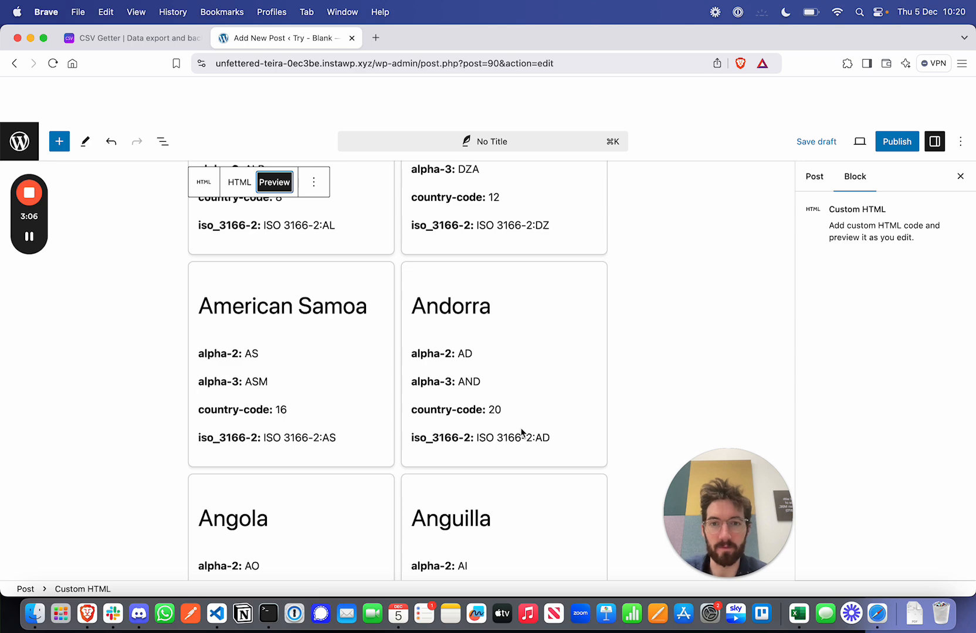
Step: Switch back to CSV Getter and copy the Table Embed code of the country_full export
left_click(137, 37)
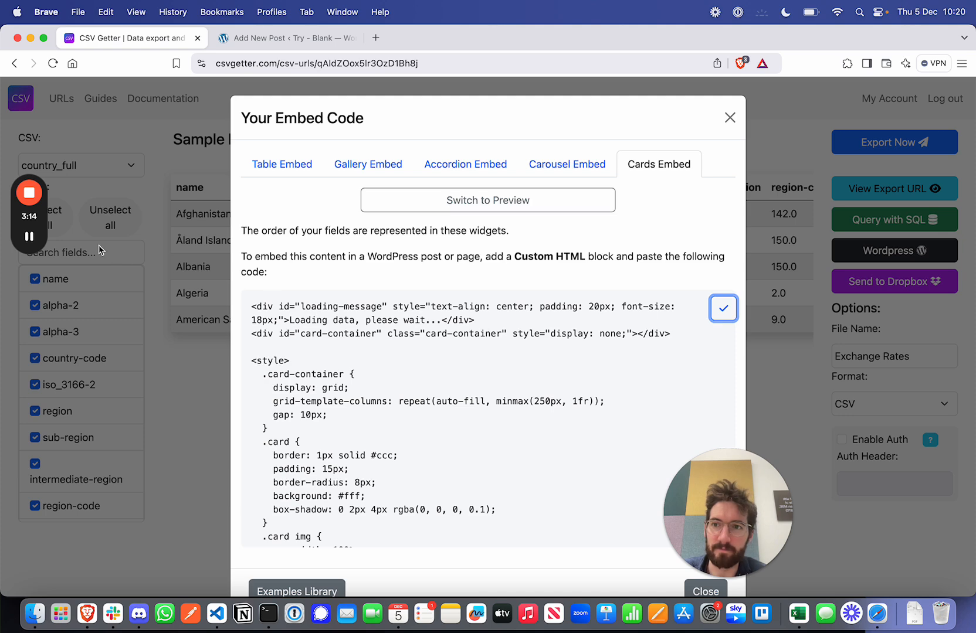
left_click(29, 236)
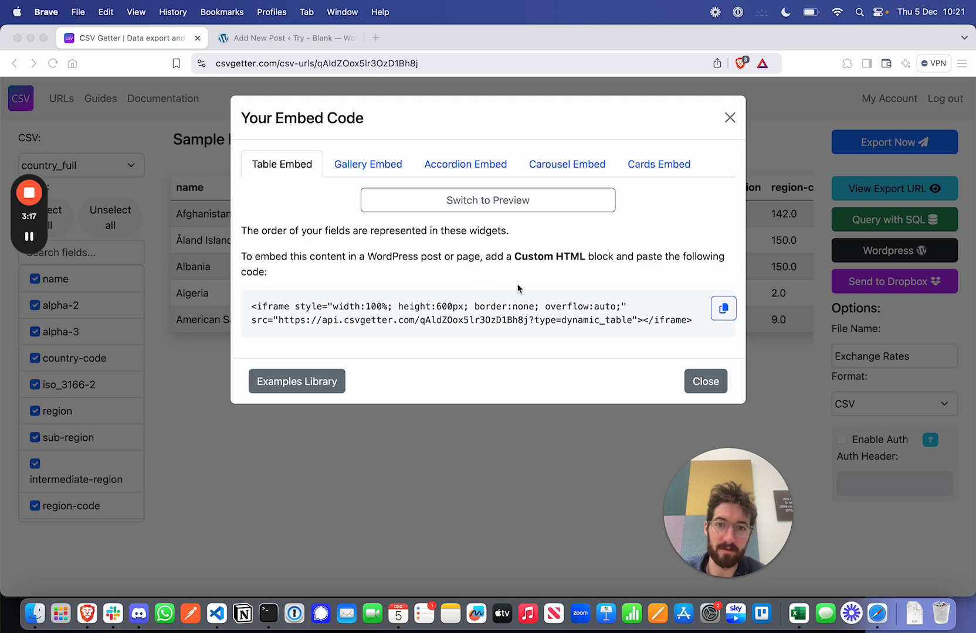
left_click(725, 308)
Step: Return to the WordPress post and replace all code in the Custom HTML block with the copied Table Embed code
left_click(320, 38)
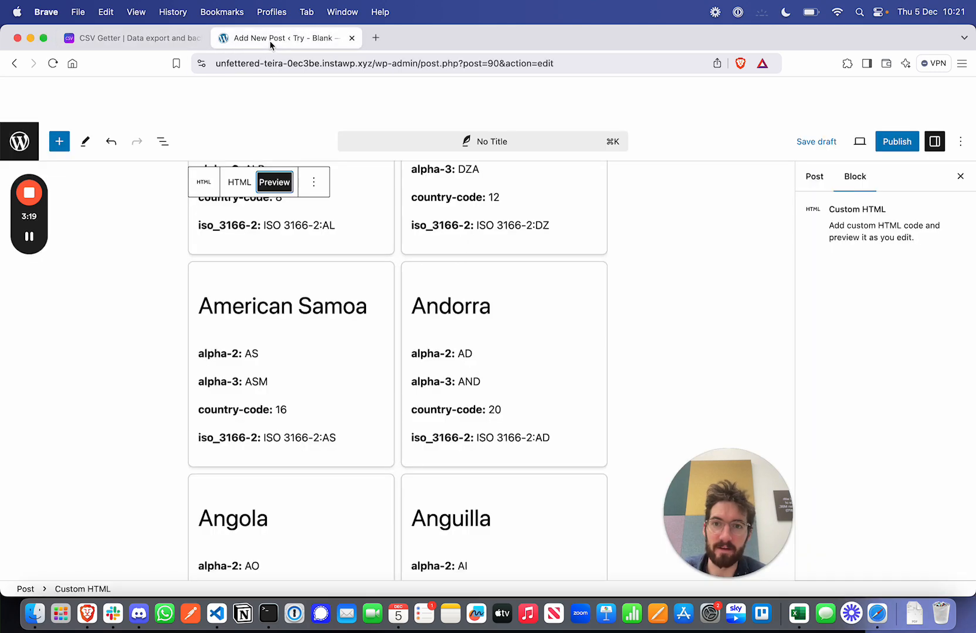
scroll(340, 249, "up", 5)
left_click(239, 239)
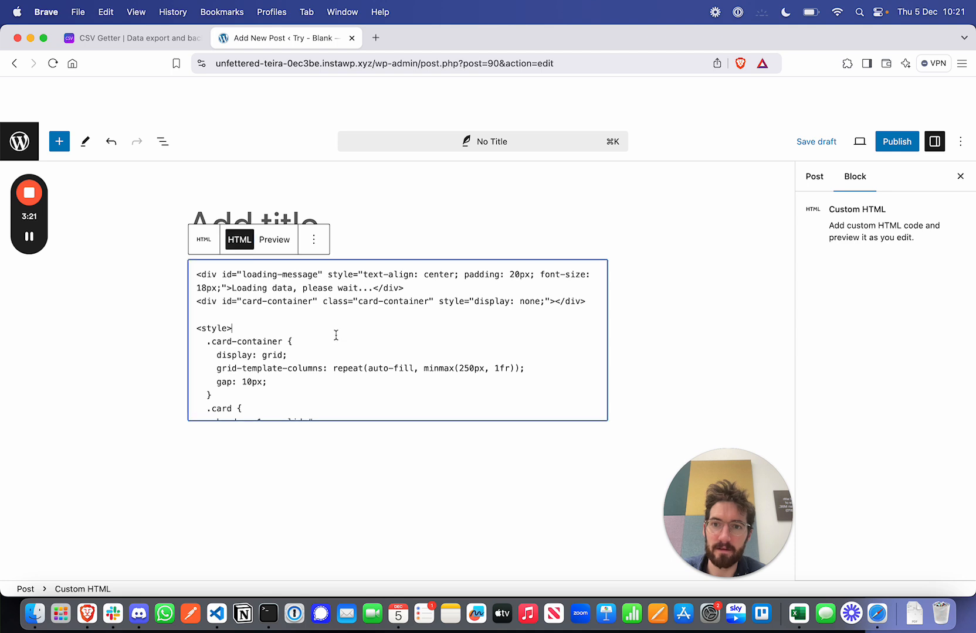
key("super+v")
key("super+a")
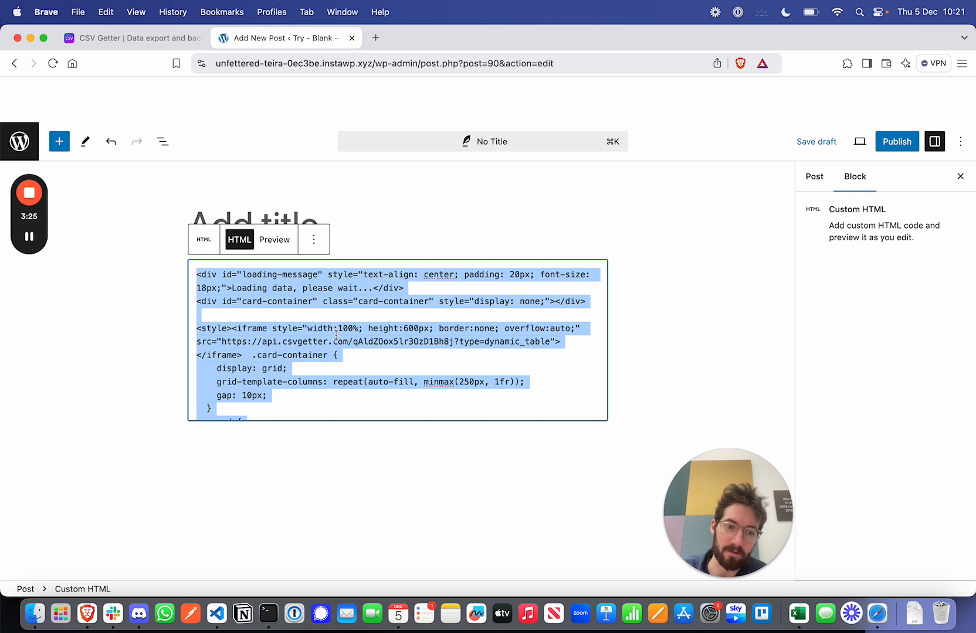
key("BackSpace")
key("super+v")
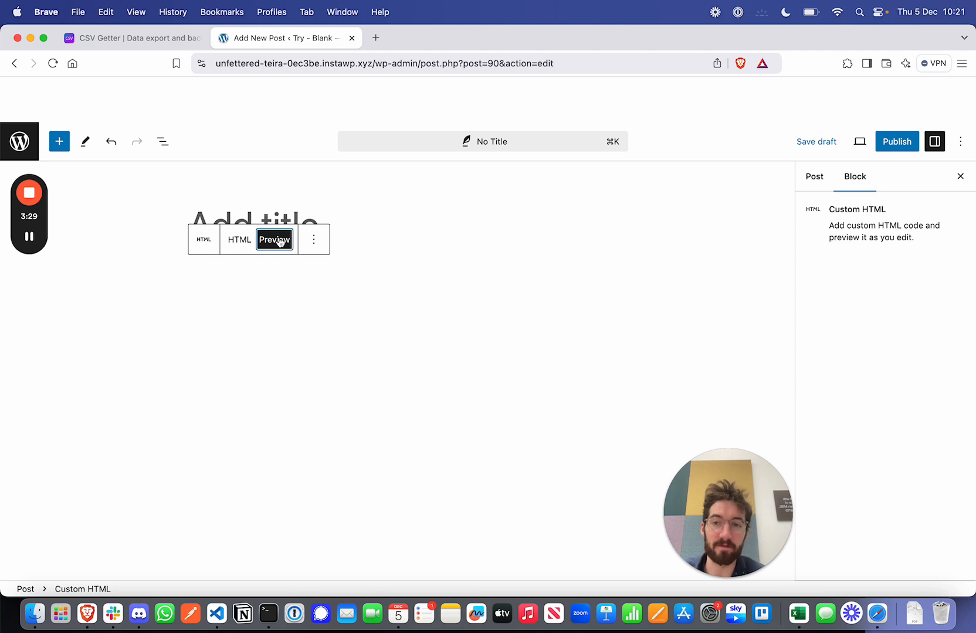
Step: Preview the embedded table in the post and look through its columns and rows down to the pagination
scroll(451, 436, "down", 5)
scroll(452, 442, "up", 5)
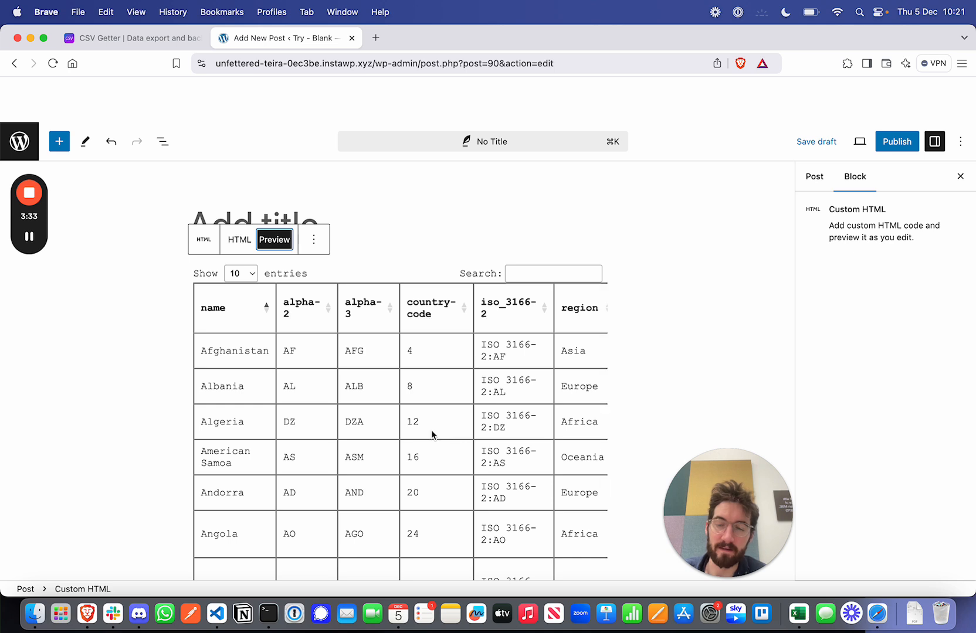
scroll(381, 436, "right", 8)
scroll(381, 436, "left", 4)
scroll(381, 439, "left", 5)
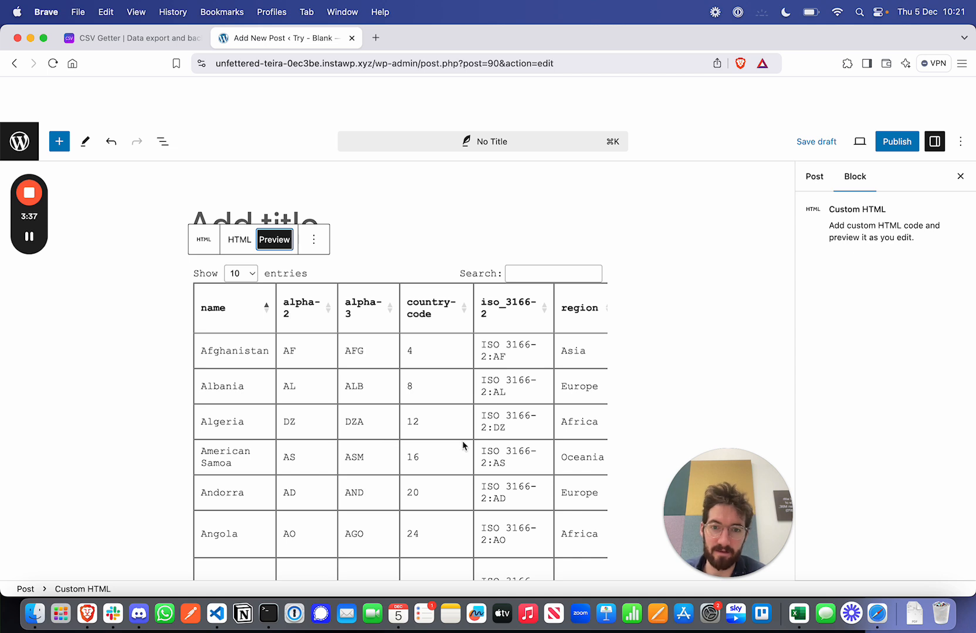
scroll(409, 441, "down", 6)
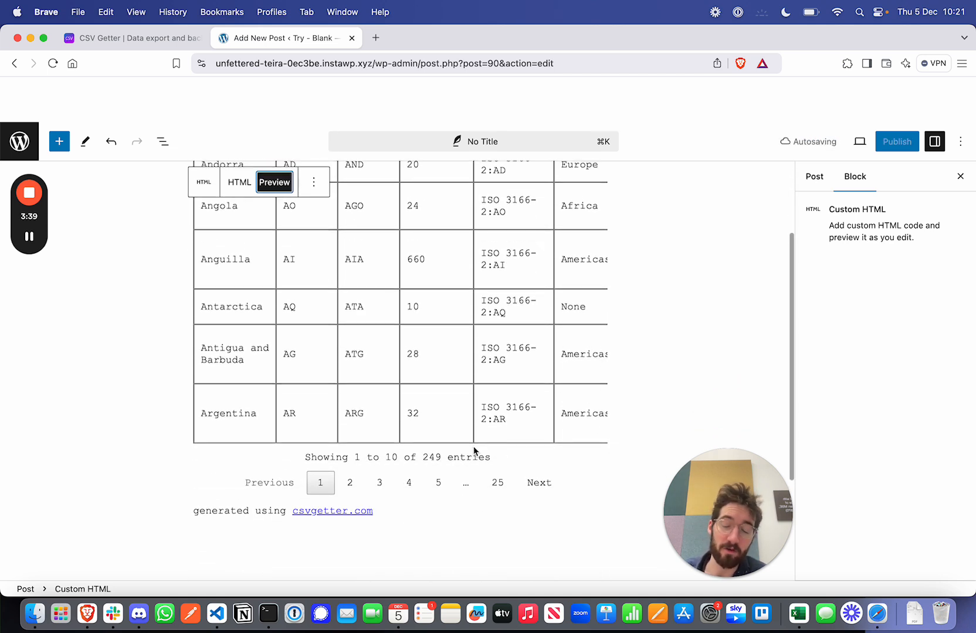
Step: Switch to CSV Getter, review the Gallery Embed code, and close the embed code dialog
left_click(108, 43)
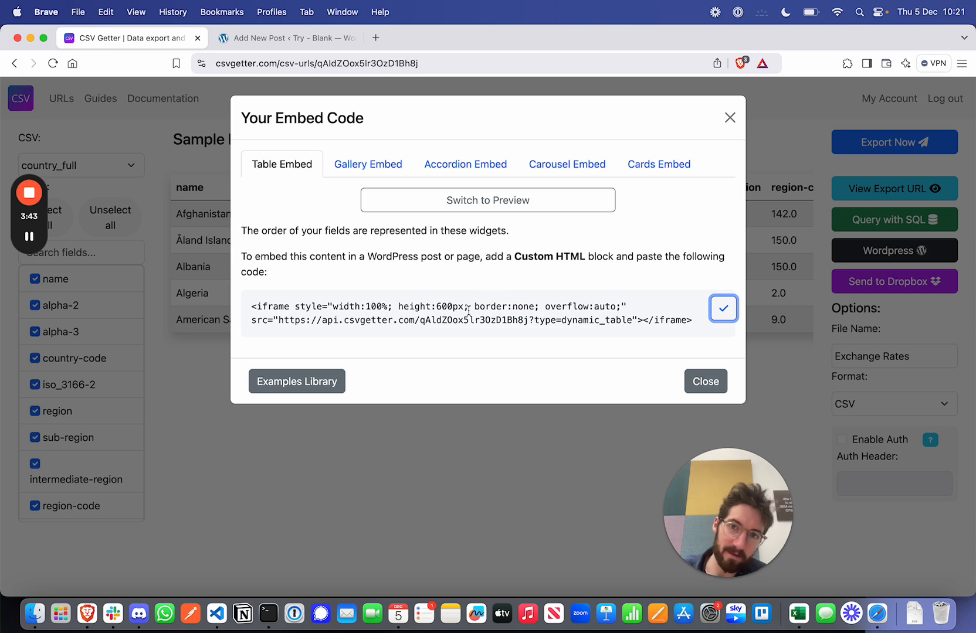
left_click(346, 164)
scroll(499, 401, "down", 15)
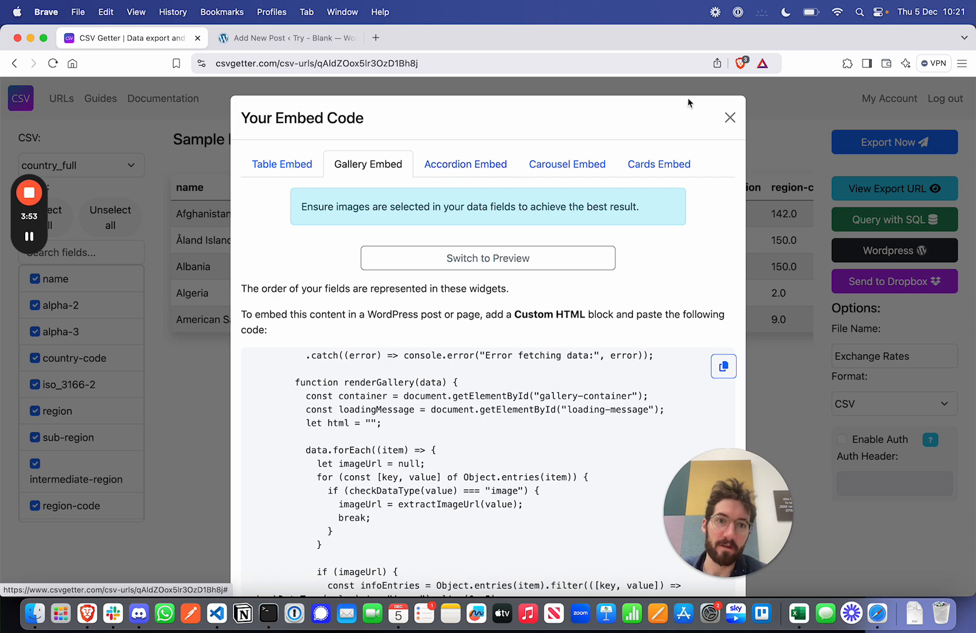
left_click(730, 118)
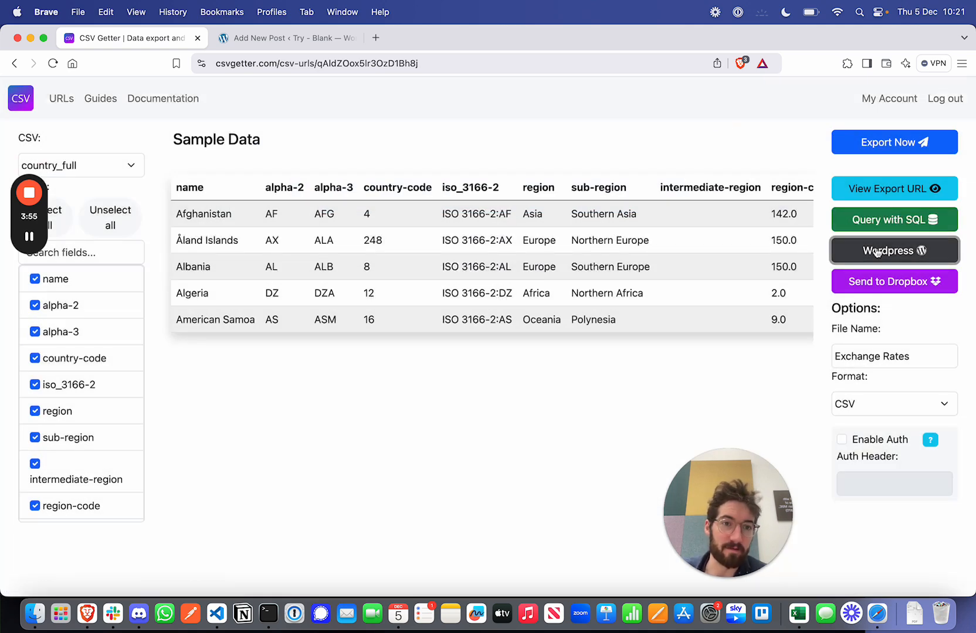